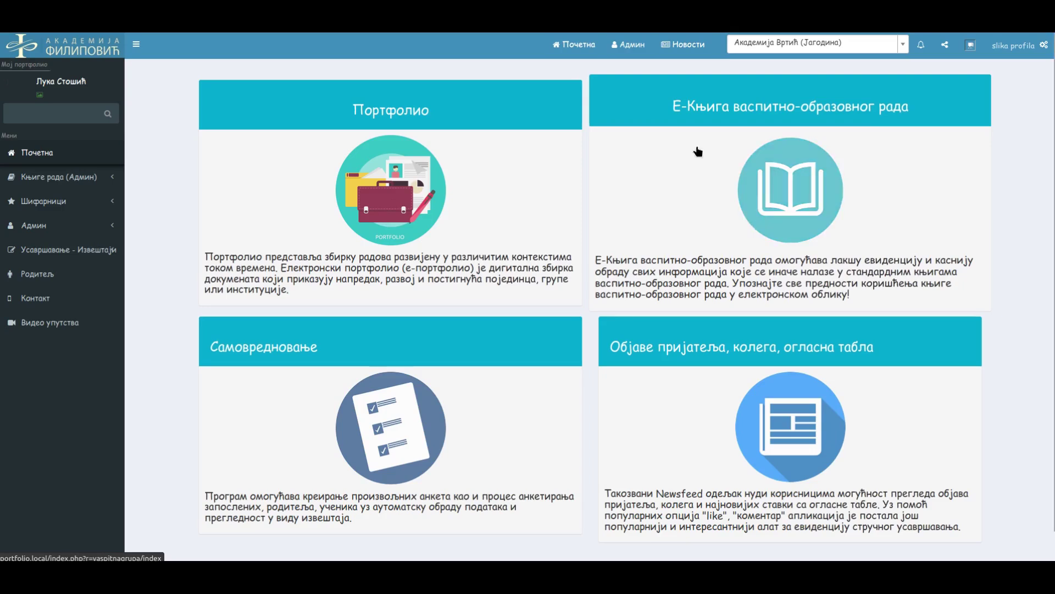
# View the teachers list (Васпитачи) with its admin rights, and open the educational groups in the Е-Књига васпитно-образовног рада.
pyautogui.click(629, 48)
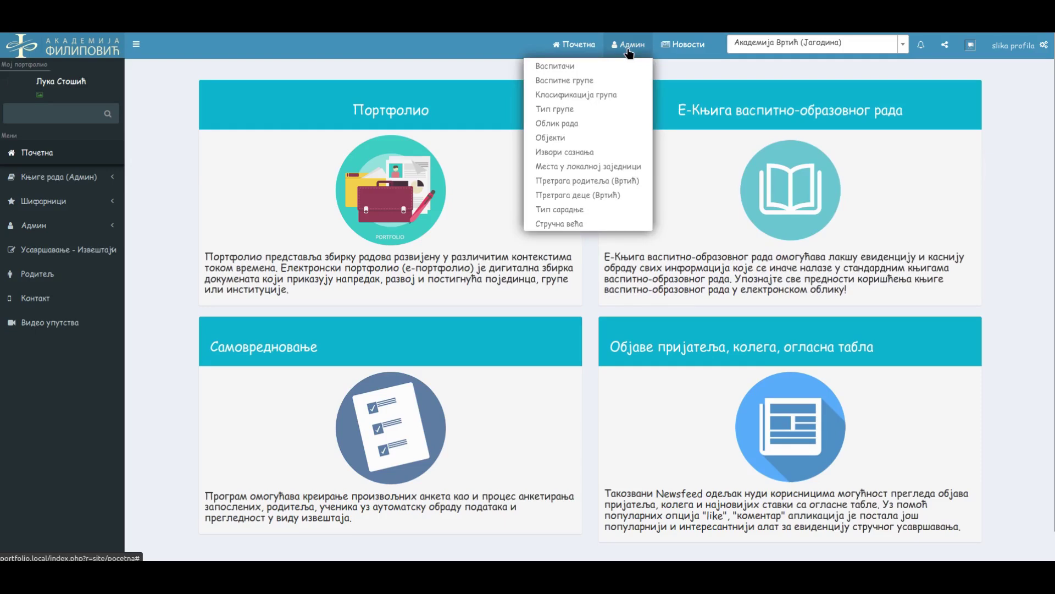
pyautogui.click(590, 69)
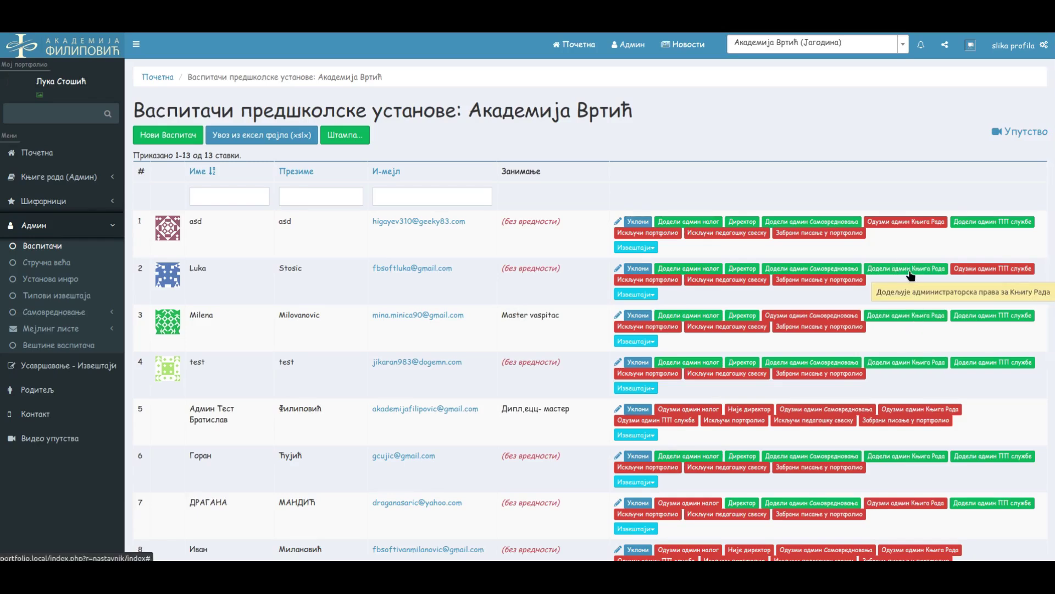
pyautogui.click(573, 44)
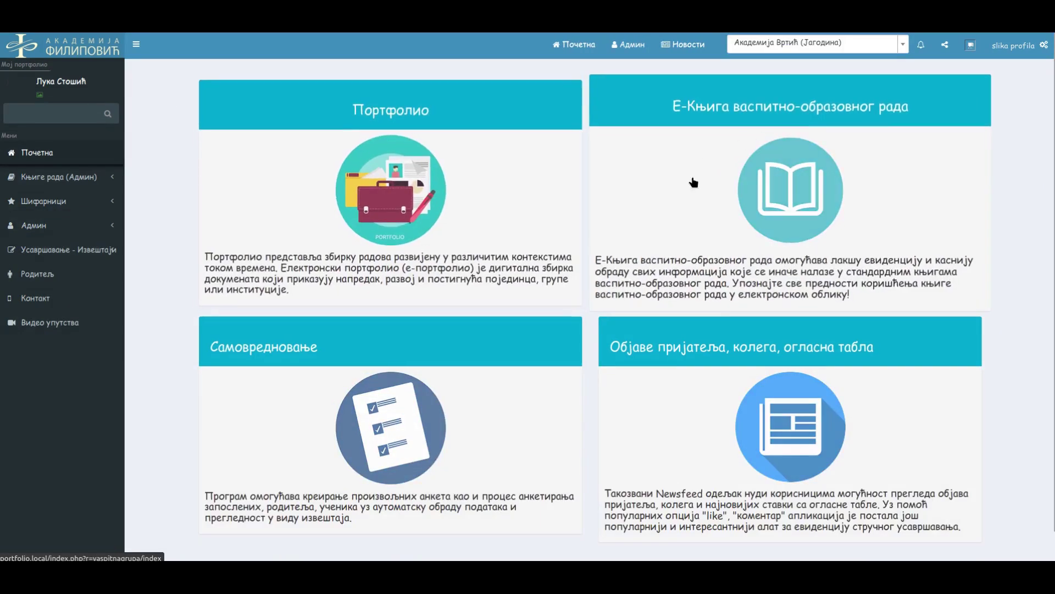
pyautogui.click(793, 199)
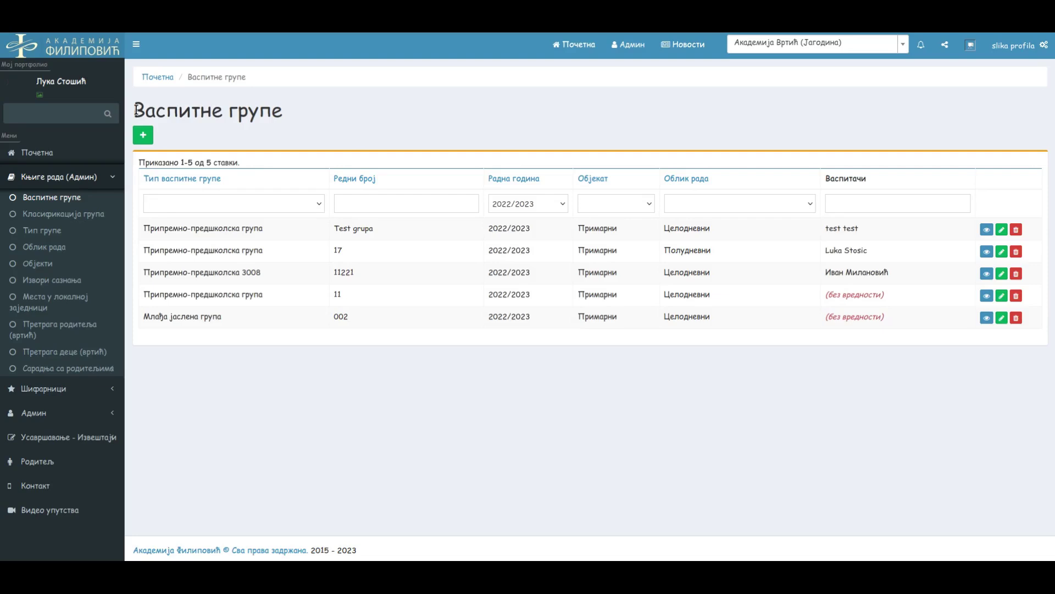
# Open the admin account assignment for the kindergarten object Примарни and look through its user list.
pyautogui.click(633, 50)
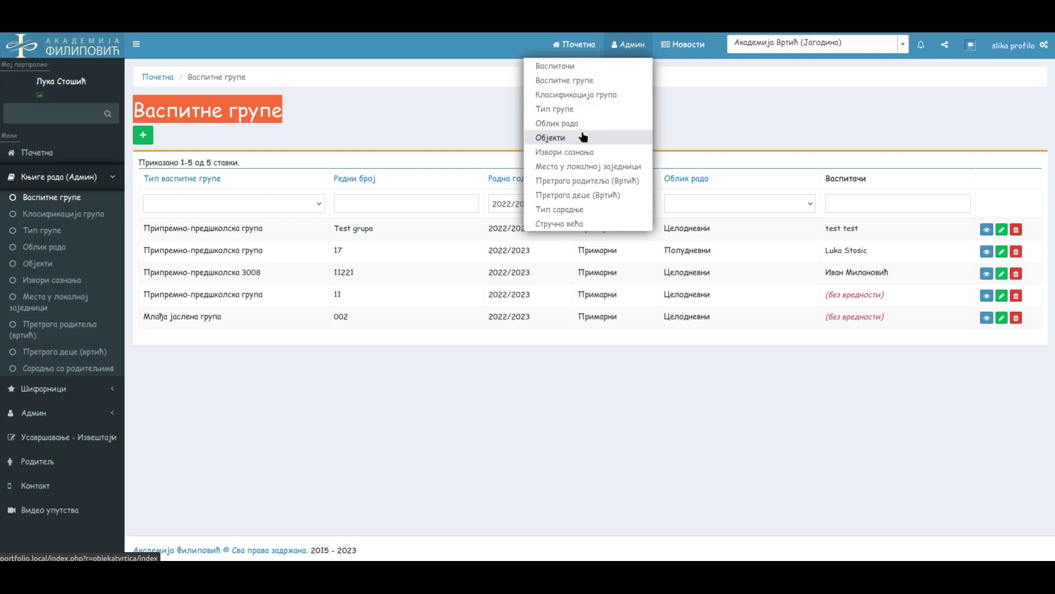
pyautogui.click(553, 138)
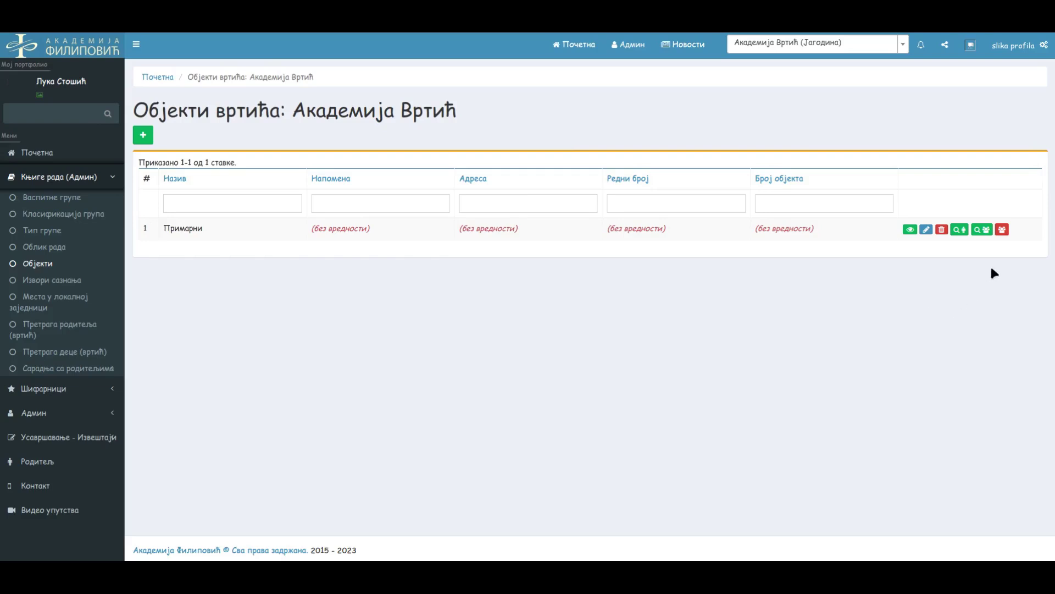
pyautogui.click(1001, 230)
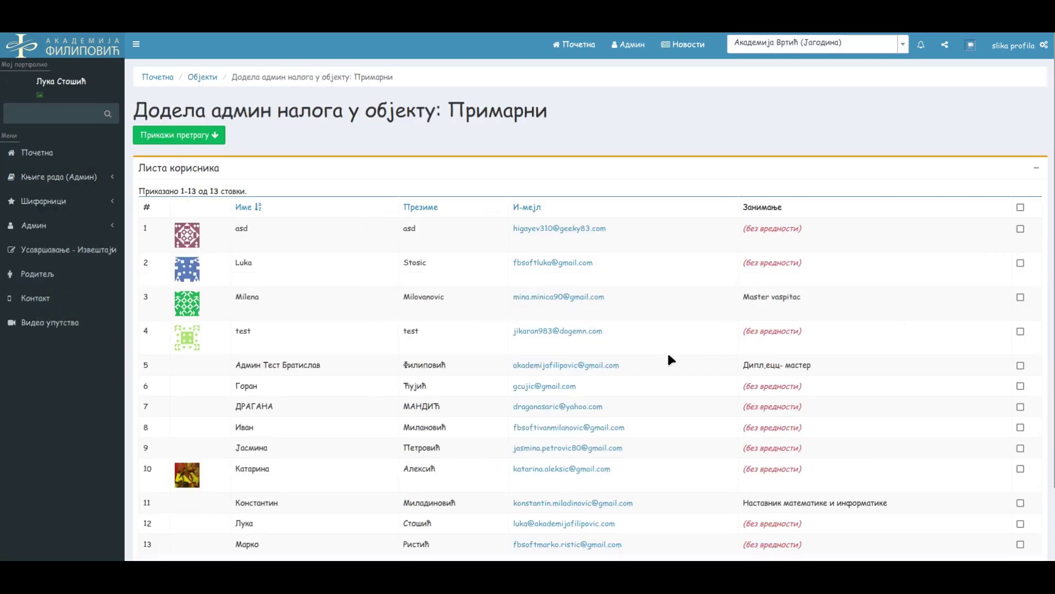
pyautogui.scroll(-3, 461, 294)
pyautogui.scroll(3, 461, 294)
pyautogui.scroll(-3, 503, 305)
pyautogui.scroll(2, 435, 315)
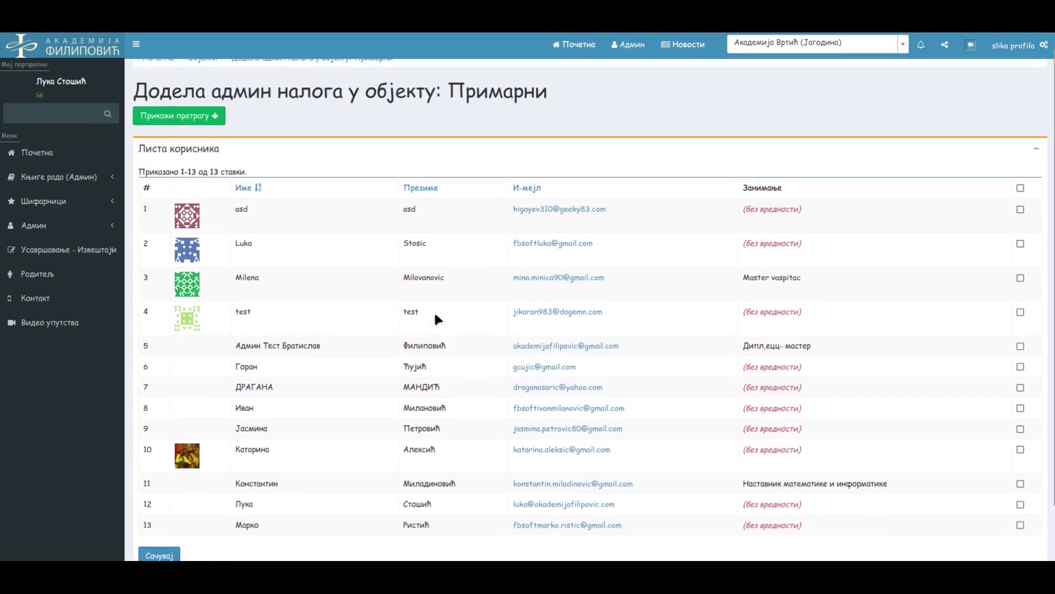
# Show the search fields, select the fourth and fifth users, and save them as admins of the object Примарни.
pyautogui.click(204, 116)
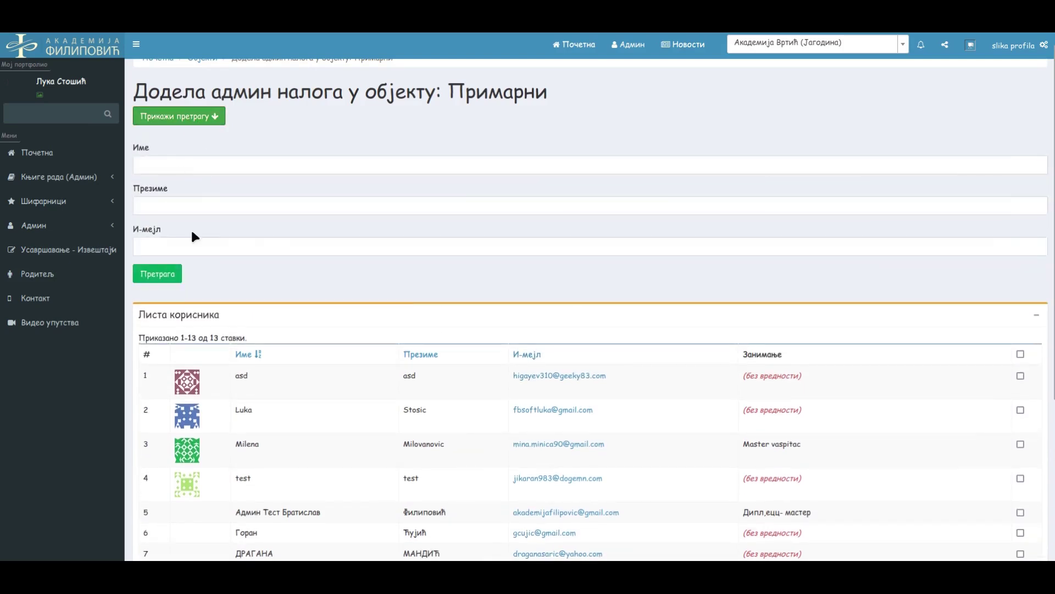
pyautogui.scroll(-1, 355, 241)
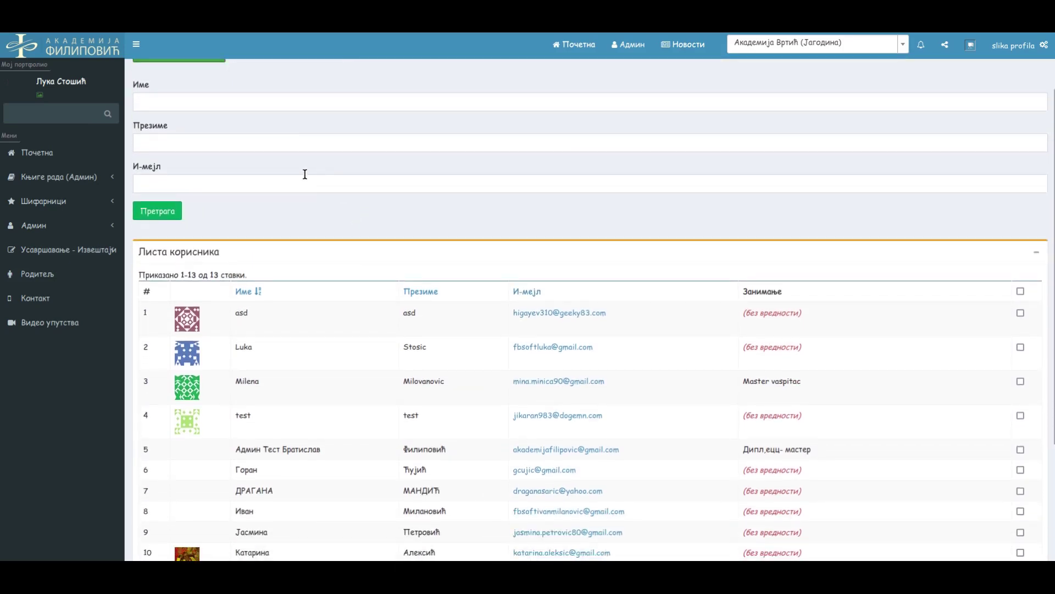
pyautogui.scroll(-2, 363, 206)
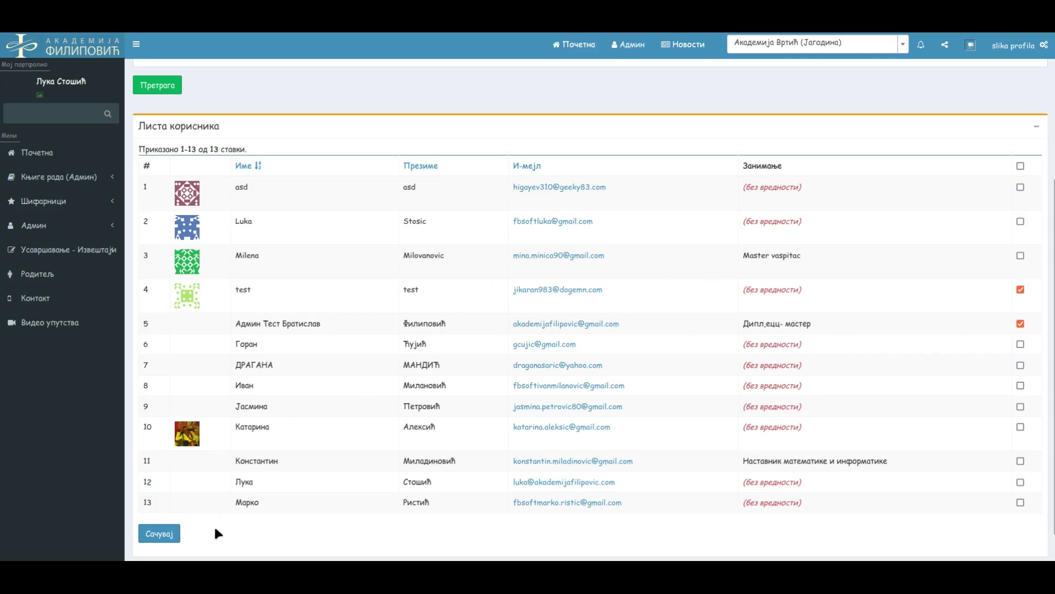
pyautogui.scroll(-1, 344, 341)
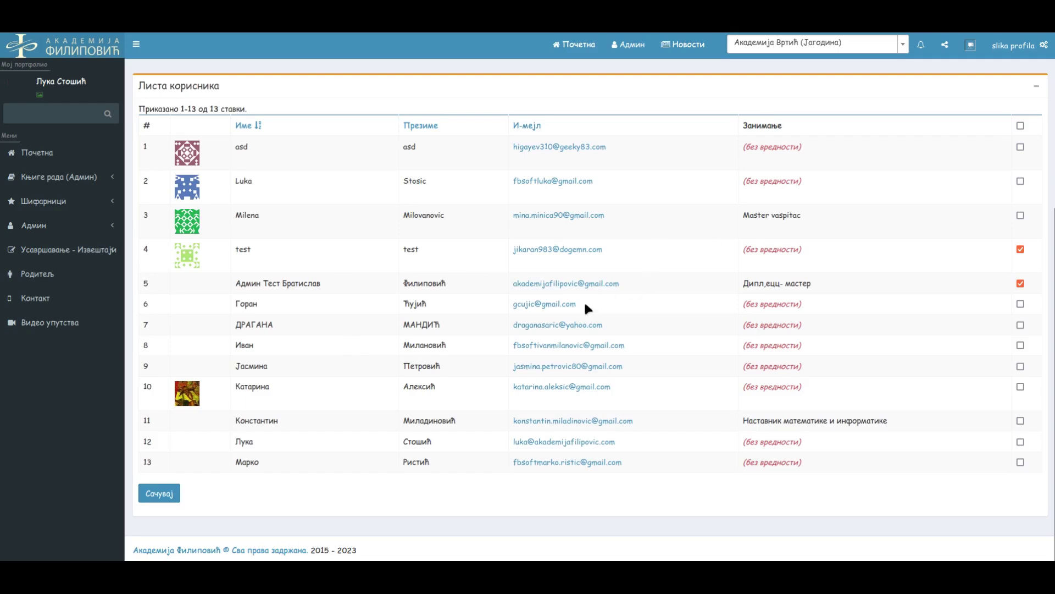
pyautogui.click(159, 495)
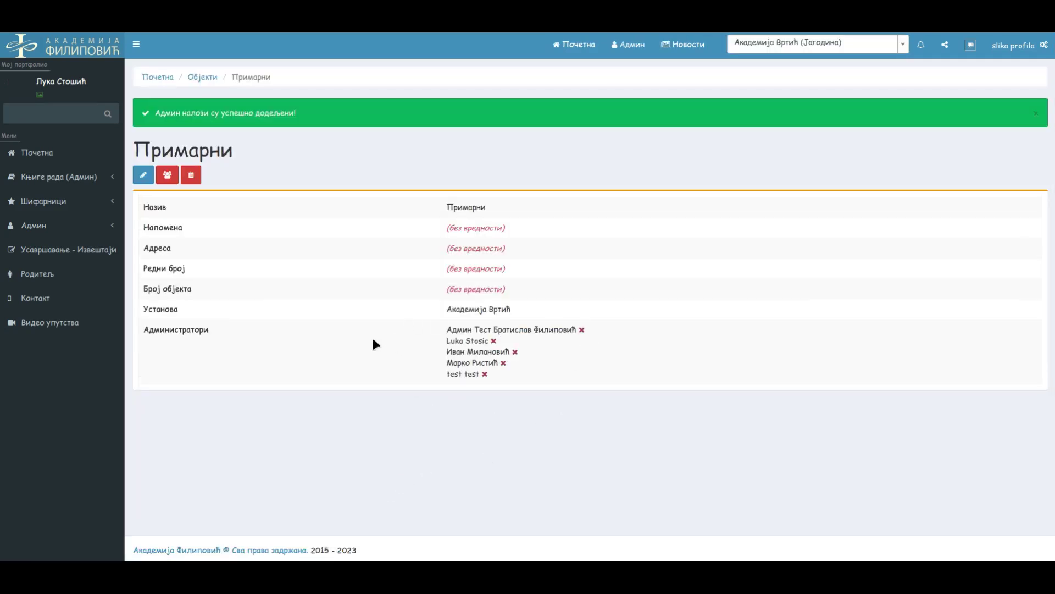
# Examine the name of the object Примарни and its list of administrators.
pyautogui.doubleClick(214, 151)
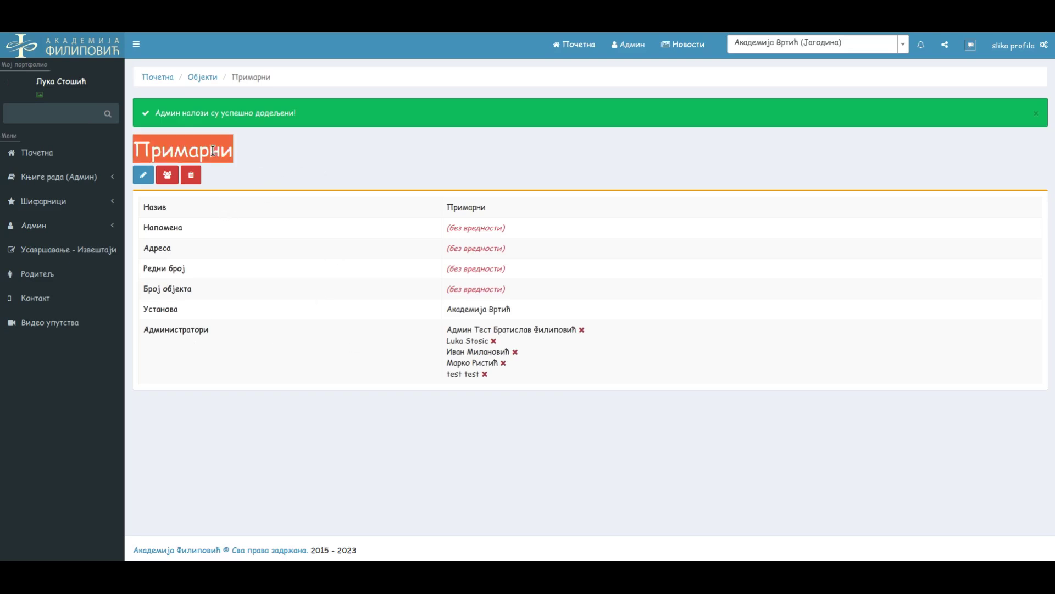
pyautogui.click(271, 161)
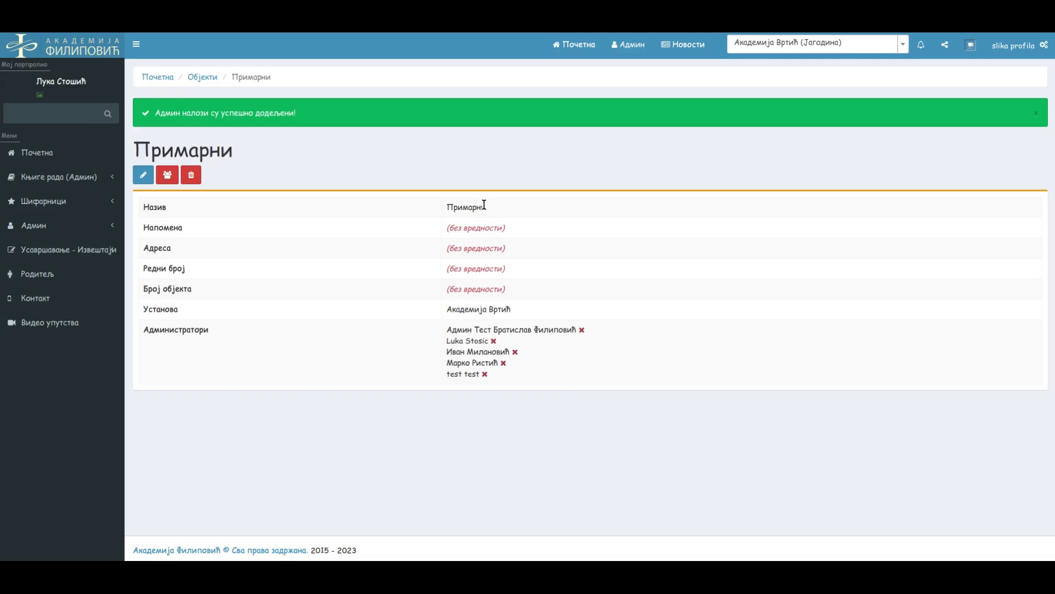
pyautogui.moveTo(492, 385); pyautogui.dragTo(427, 339)
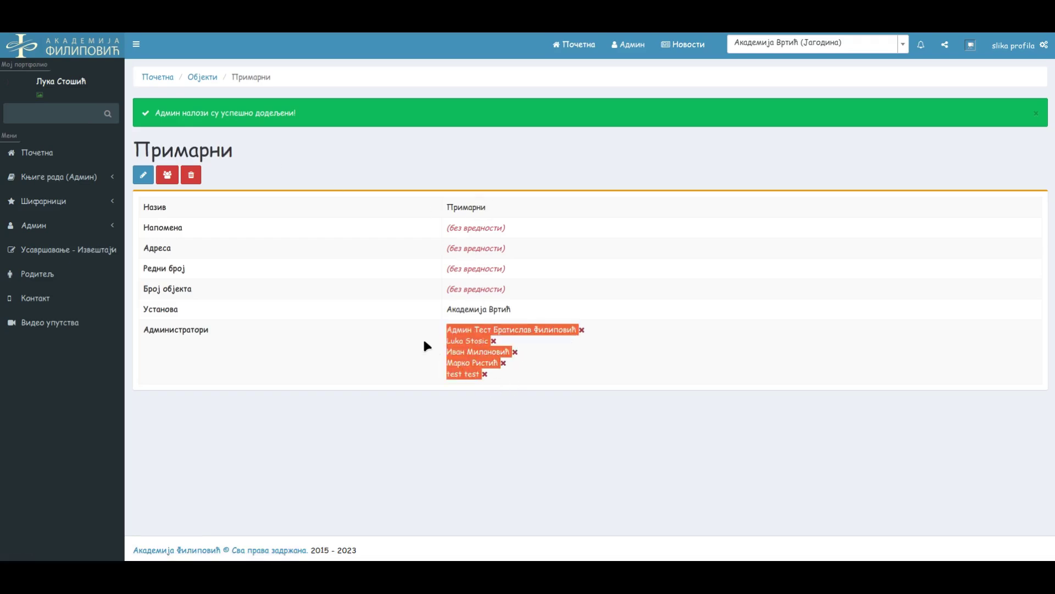
pyautogui.click(470, 358)
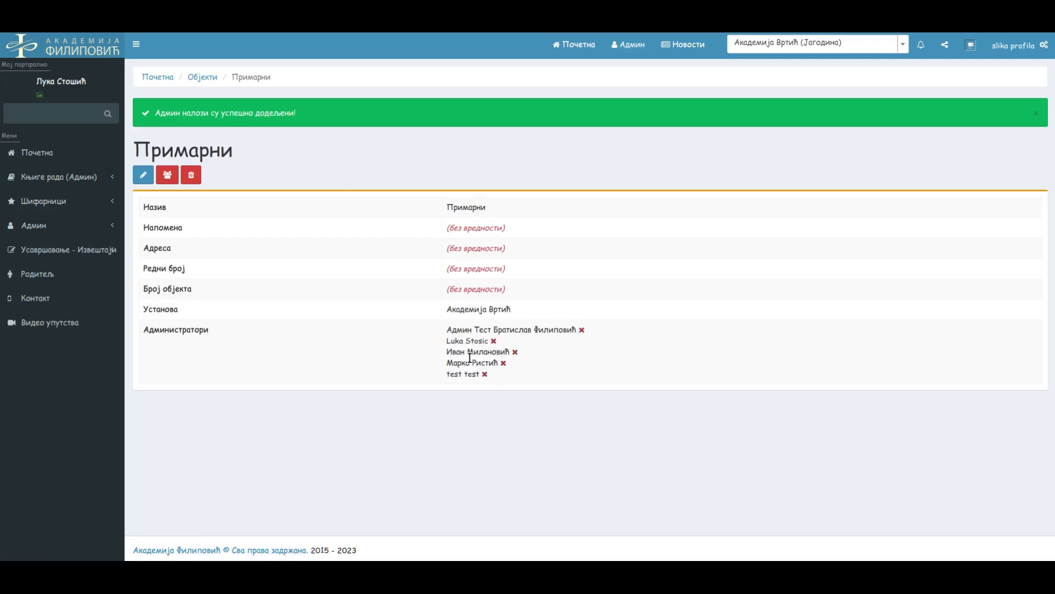
pyautogui.moveTo(442, 335); pyautogui.dragTo(546, 386)
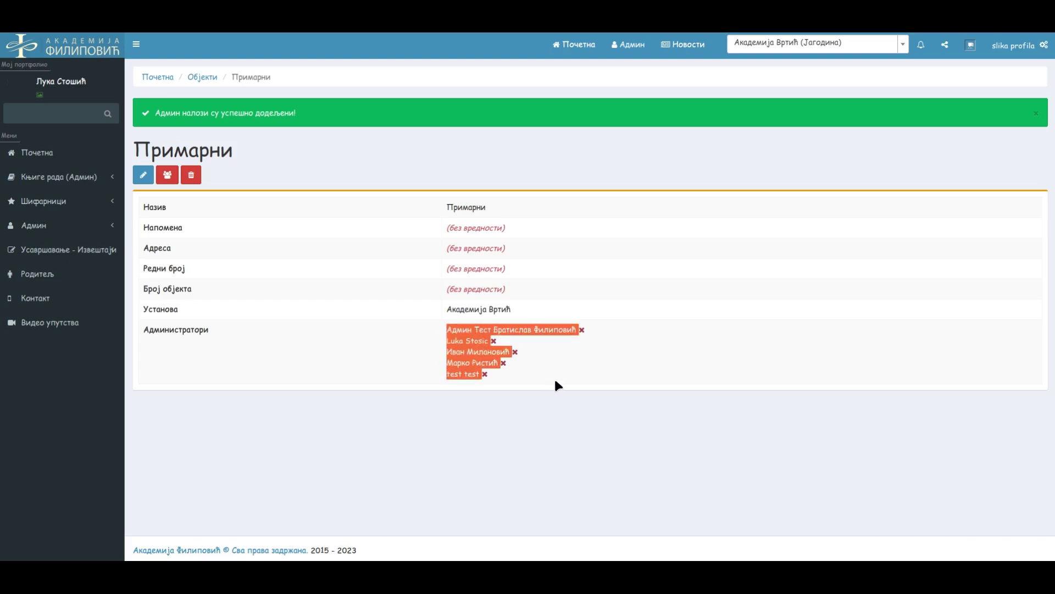
pyautogui.click(554, 378)
pyautogui.doubleClick(220, 150)
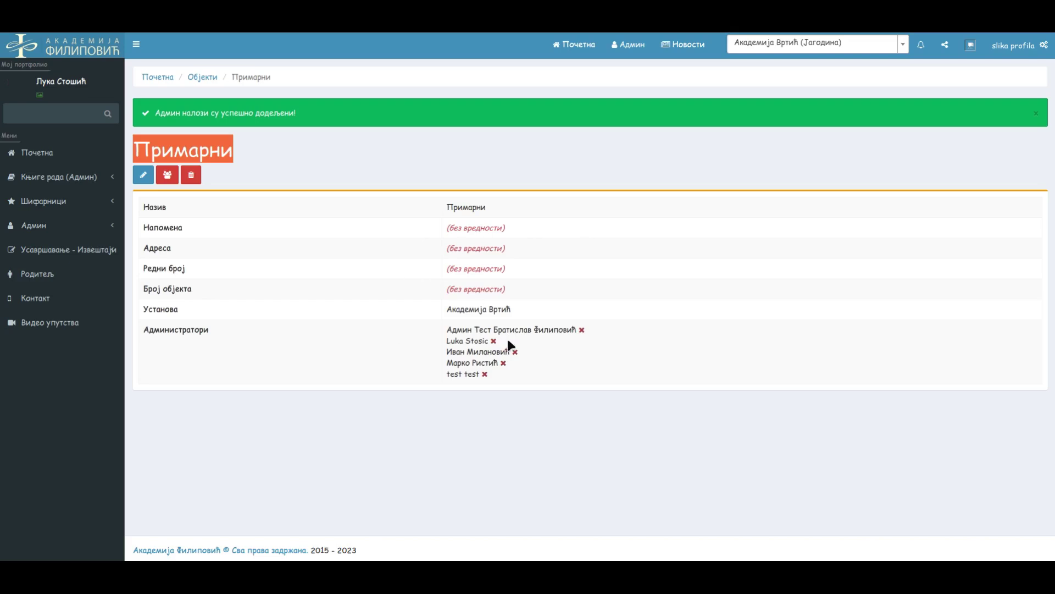
# Remove every administrator of the object Примарни except the fourth one listed, confirming each deletion.
pyautogui.click(583, 329)
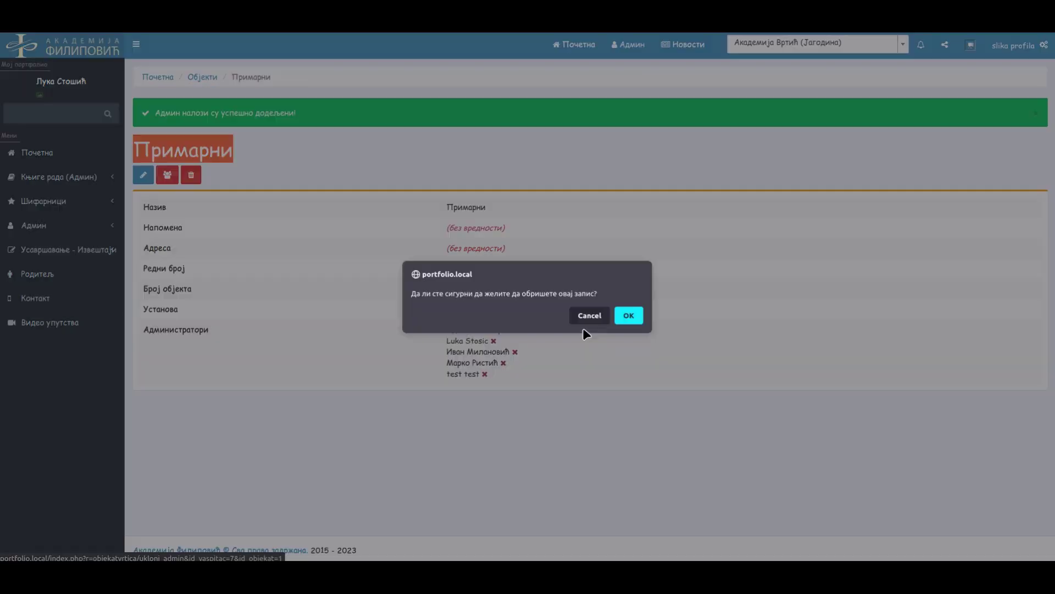
pyautogui.click(630, 316)
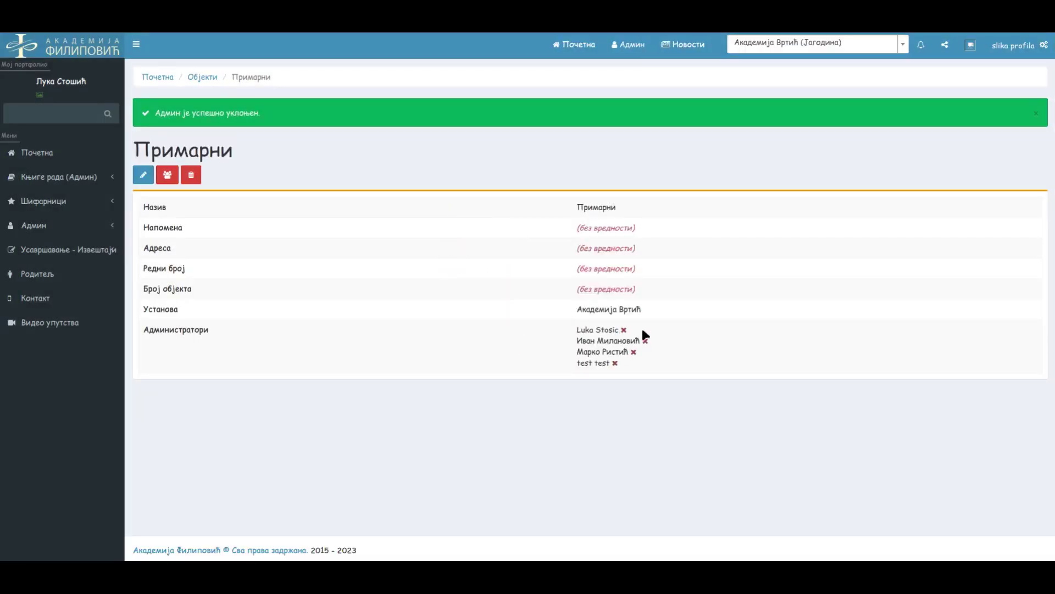
pyautogui.moveTo(662, 338); pyautogui.dragTo(570, 337)
pyautogui.click(645, 341)
pyautogui.click(628, 315)
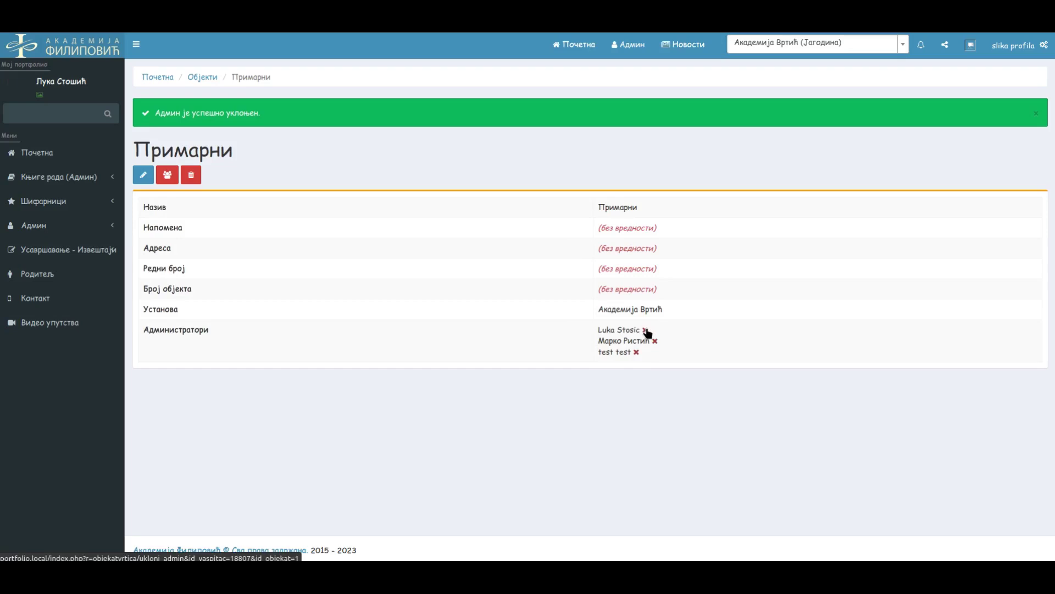
pyautogui.click(646, 329)
pyautogui.click(641, 327)
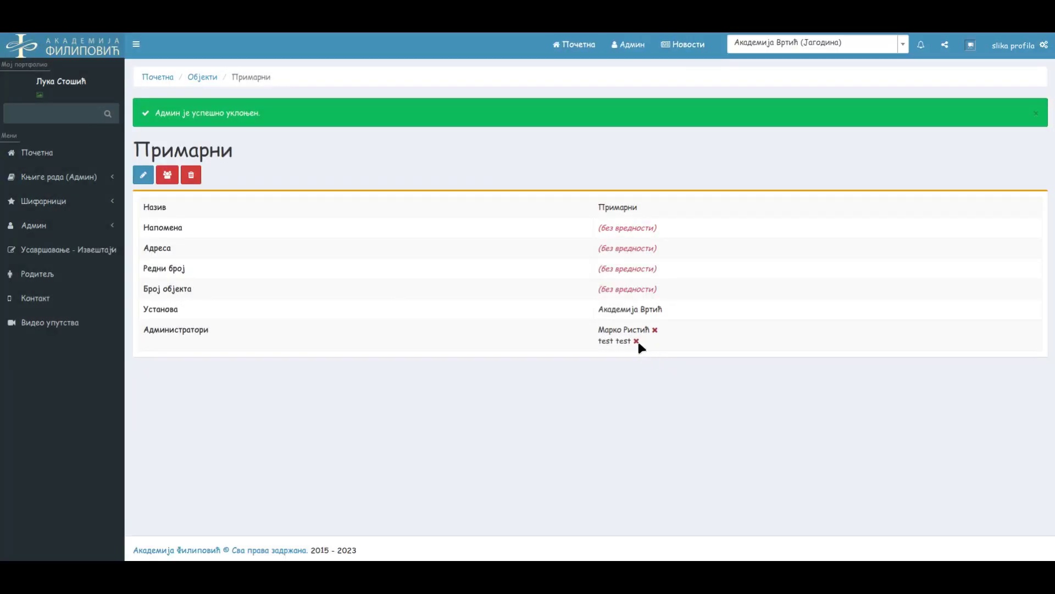
pyautogui.click(636, 342)
pyautogui.click(629, 324)
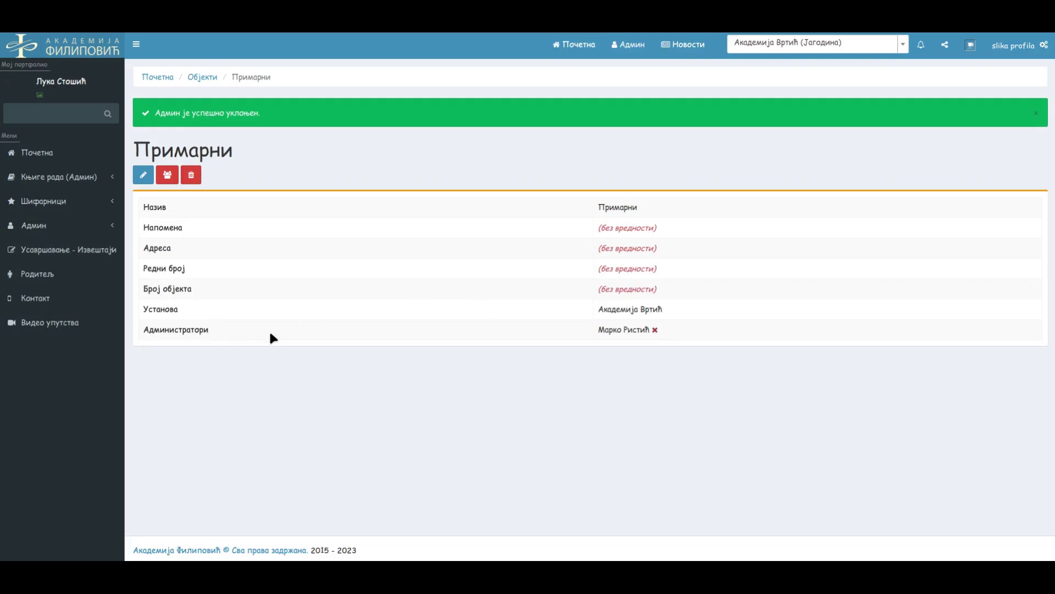
# Check which administrator remains assigned to the object Примарни.
pyautogui.moveTo(598, 330); pyautogui.dragTo(650, 330)
pyautogui.click(561, 311)
pyautogui.doubleClick(202, 149)
pyautogui.click(353, 154)
# Open the educational groups from the home page's Е-Књига section and check the object assigned to each group.
pyautogui.click(585, 59)
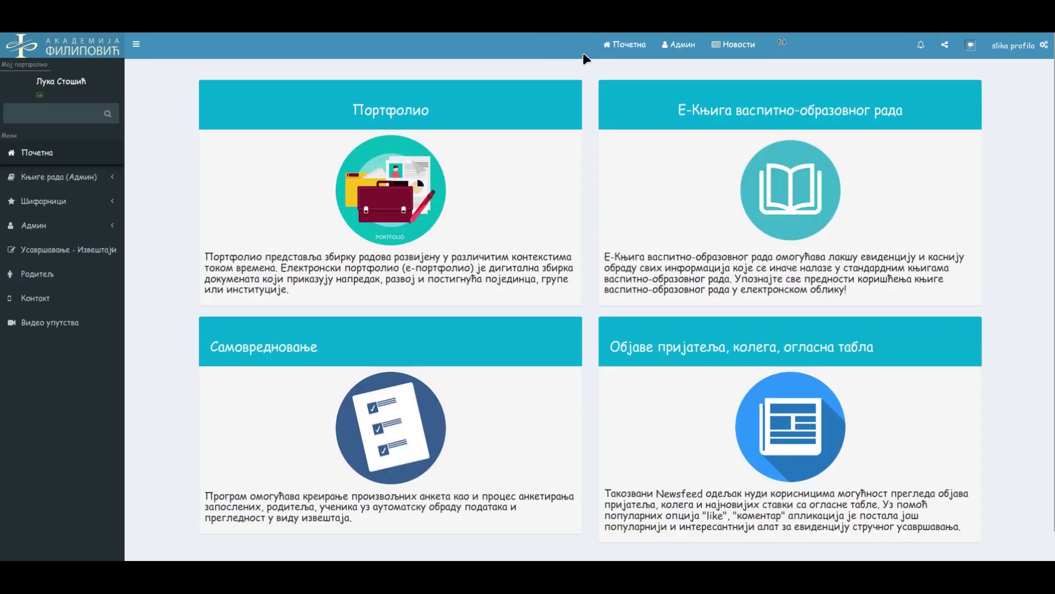
pyautogui.click(808, 210)
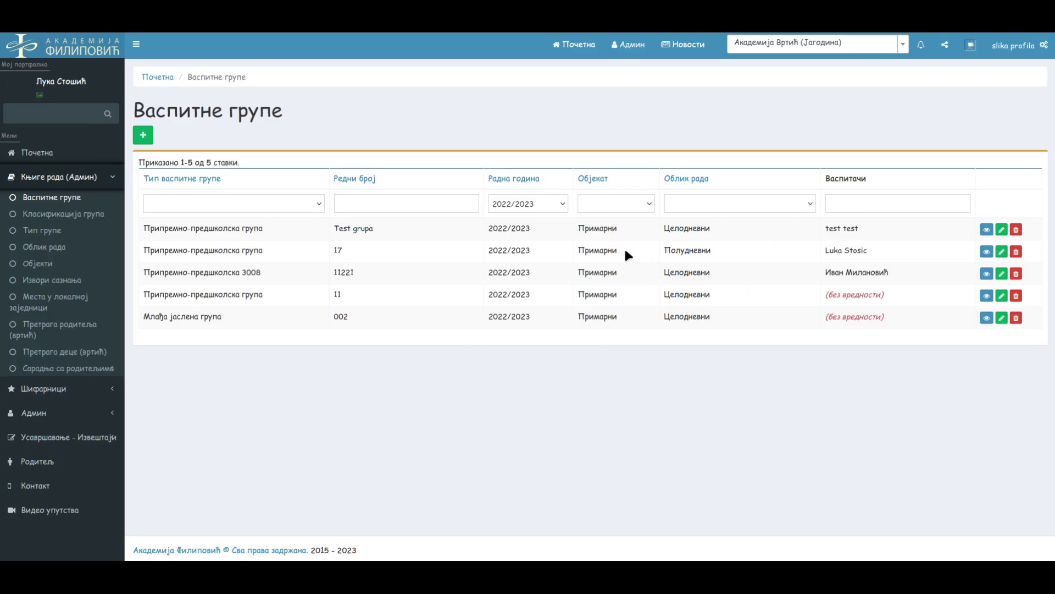
pyautogui.moveTo(584, 227); pyautogui.dragTo(618, 228)
pyautogui.doubleClick(609, 251)
pyautogui.doubleClick(609, 272)
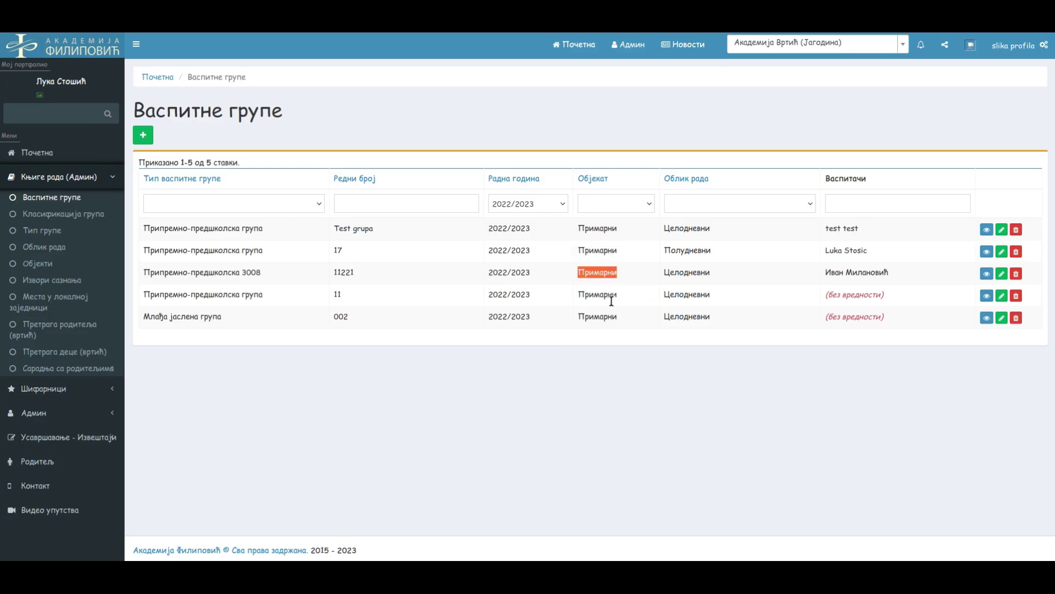
pyautogui.doubleClick(595, 295)
pyautogui.doubleClick(608, 317)
# Revisit the teachers list, and open the admin account assignment for the object Примарни.
pyautogui.click(629, 44)
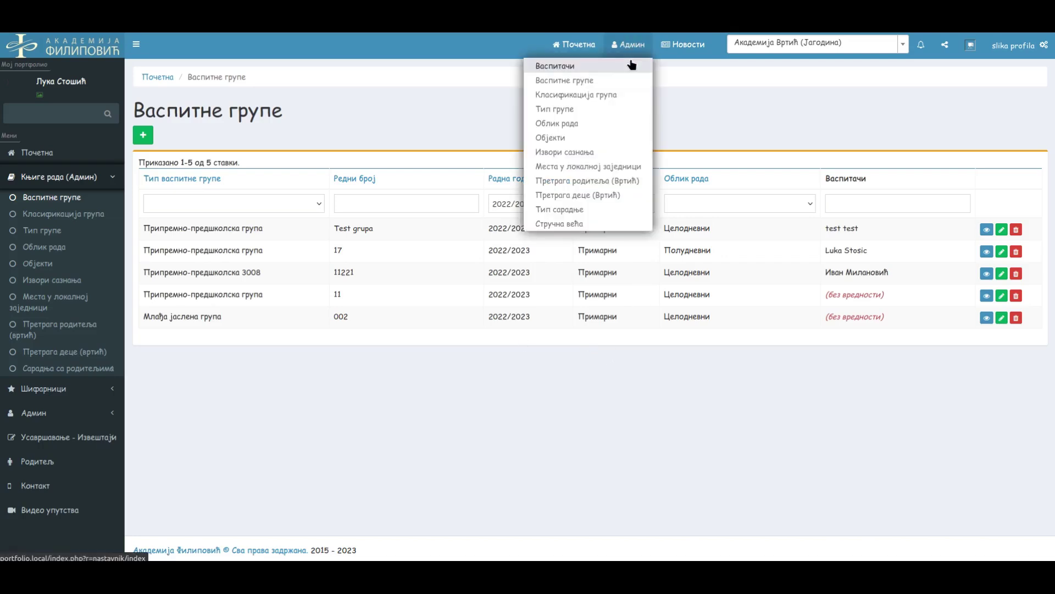
pyautogui.click(558, 66)
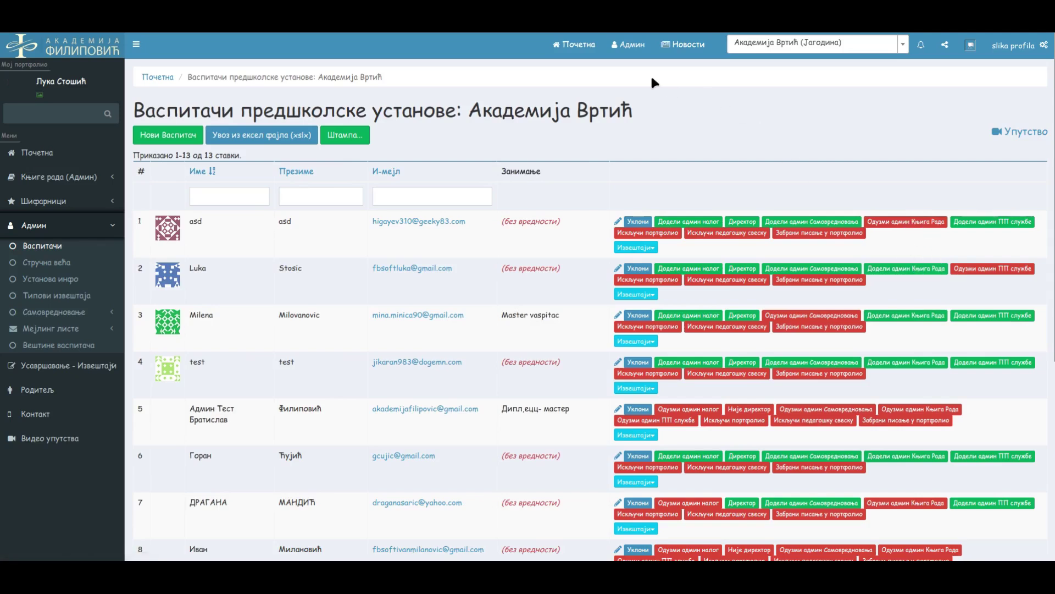
pyautogui.click(582, 48)
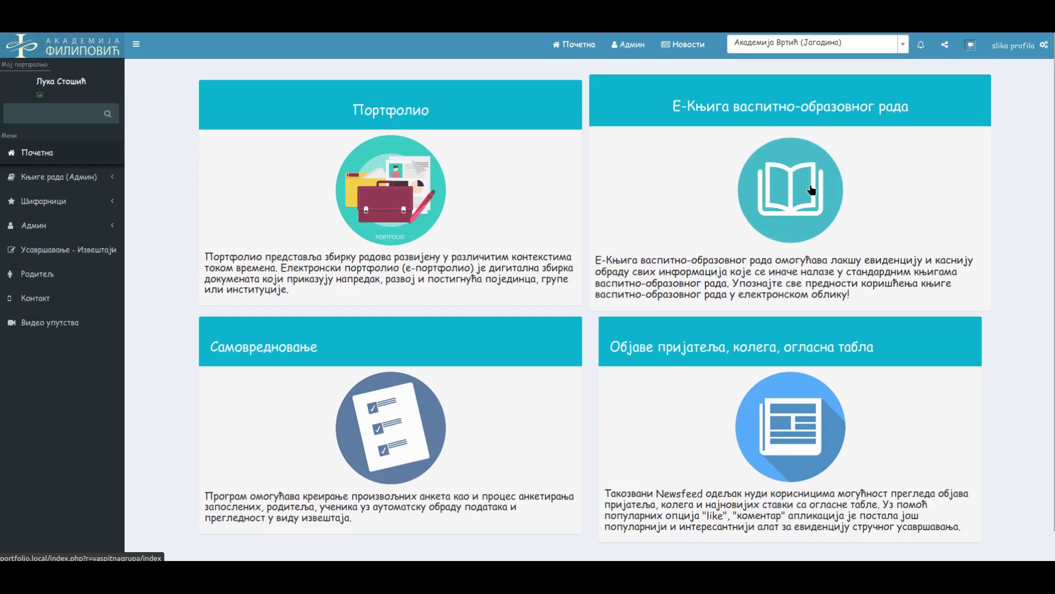
pyautogui.click(628, 43)
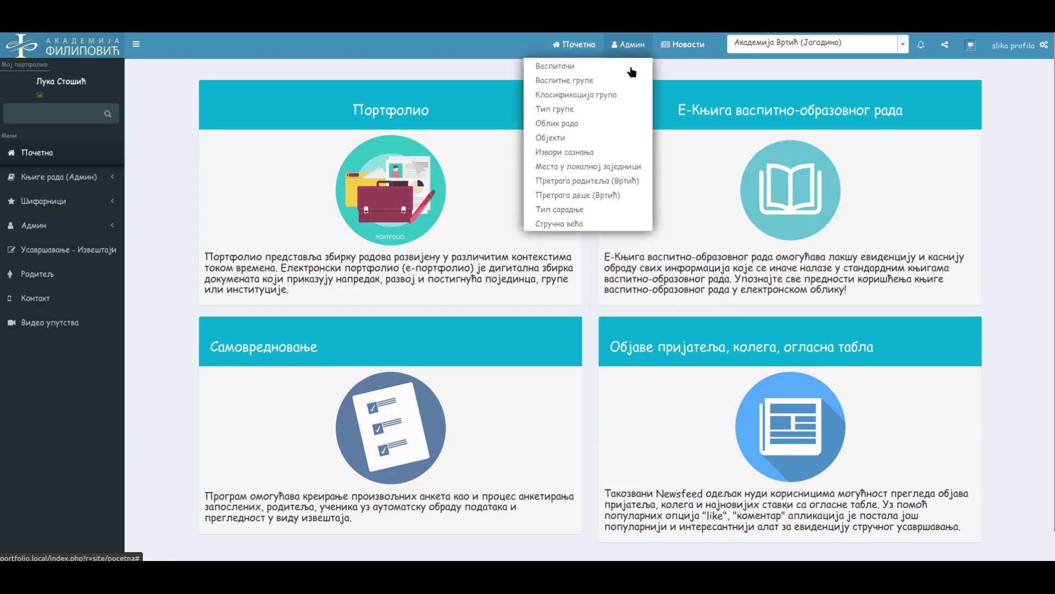
pyautogui.click(600, 139)
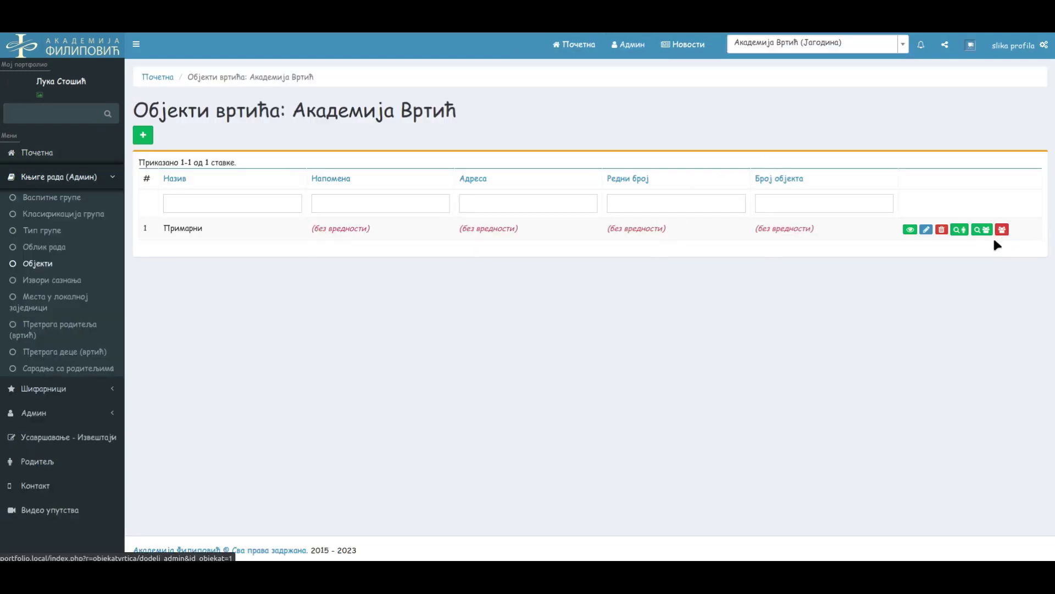
pyautogui.click(1001, 229)
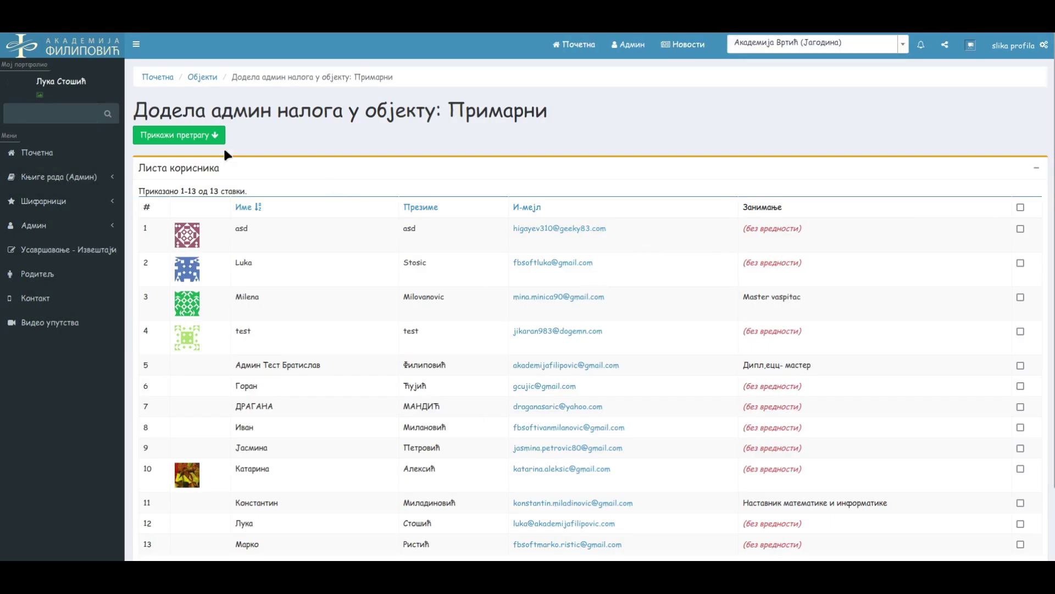
# Return to the educational groups in the Е-Књига and check the object of the first group, Test grupa.
pyautogui.click(572, 44)
pyautogui.click(778, 199)
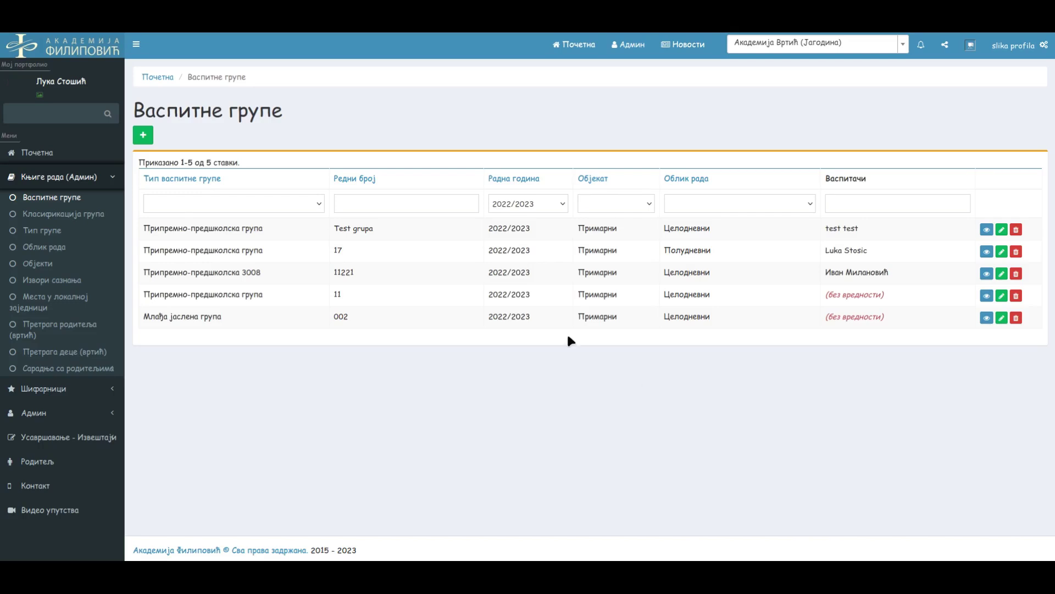
pyautogui.moveTo(584, 227); pyautogui.dragTo(628, 231)
pyautogui.doubleClick(600, 227)
pyautogui.click(631, 231)
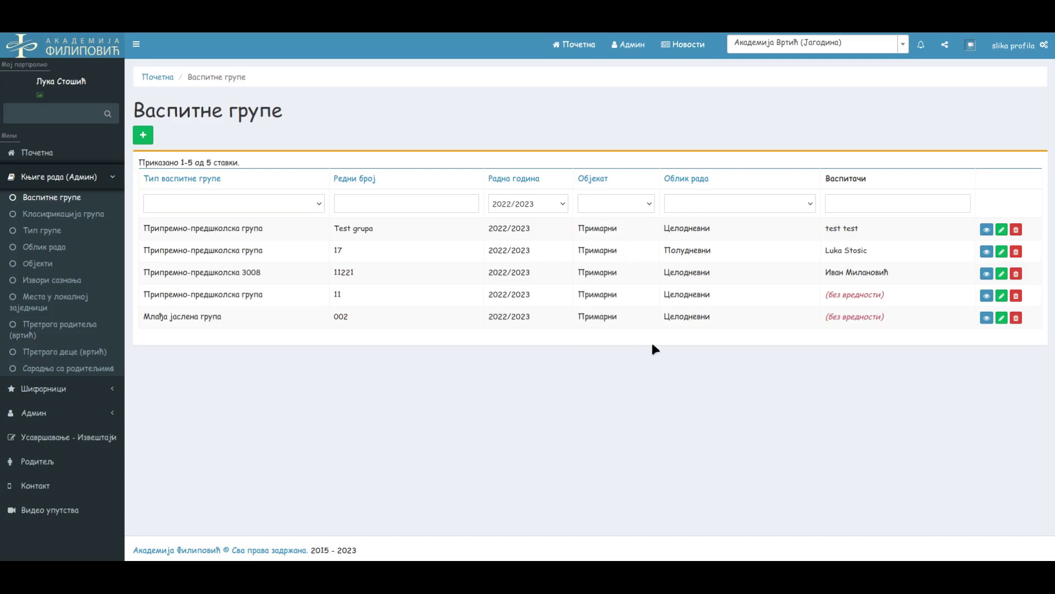